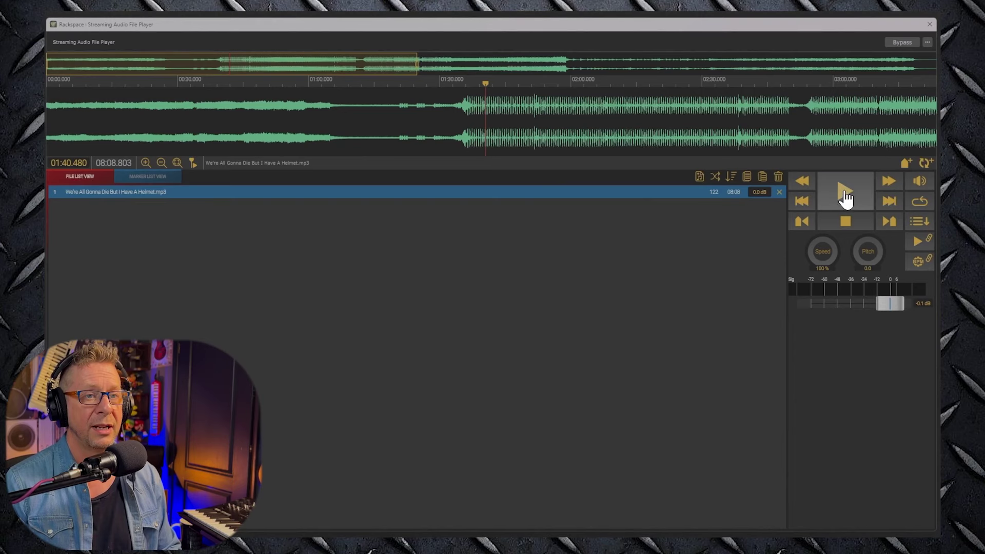
Play the loaded song, raise the Speed to about 107%, then return it to 100%
{"action": "left_click", "coordinate": [825, 207]}
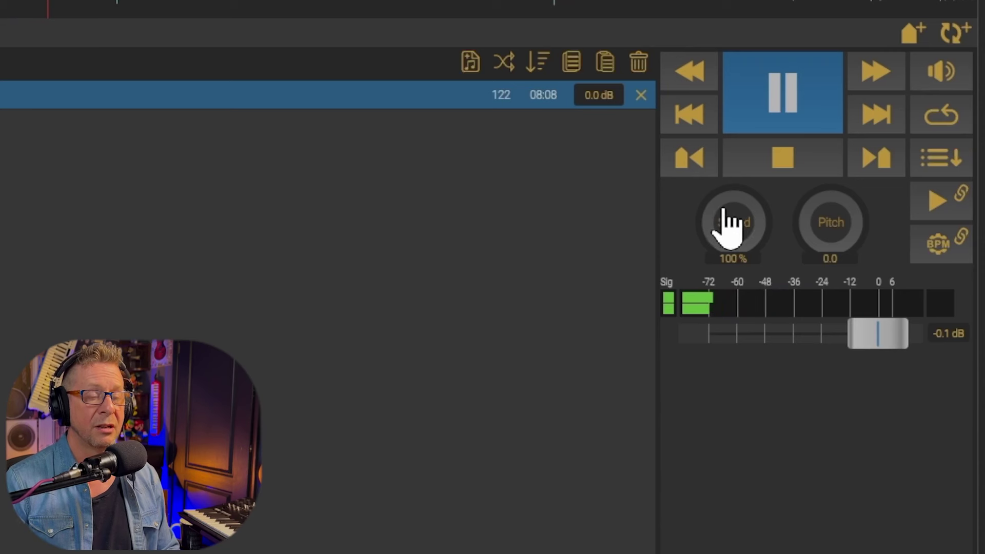
{"action": "left_click_drag", "start_coordinate": [725, 226], "coordinate": [706, 175]}
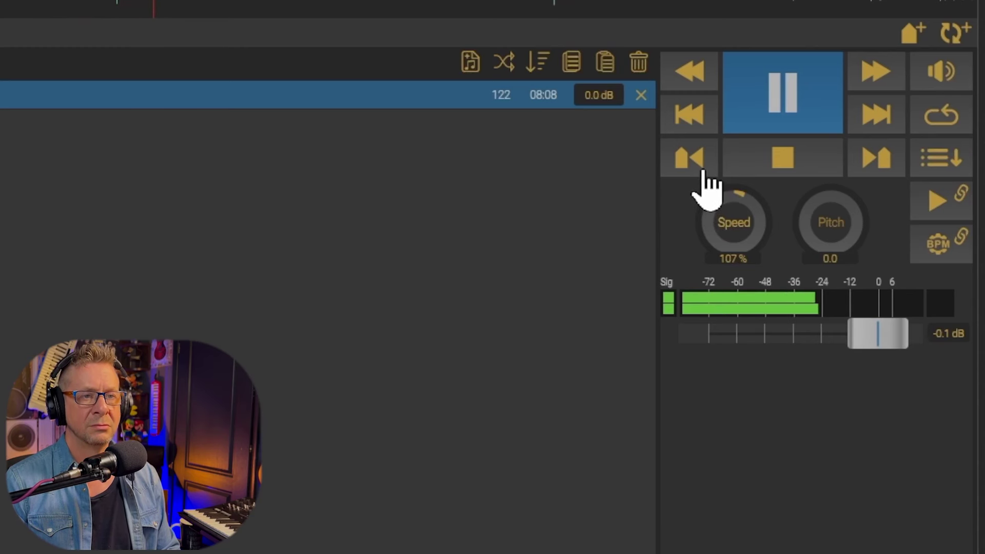
{"action": "left_click_drag", "start_coordinate": [703, 173], "coordinate": [706, 186]}
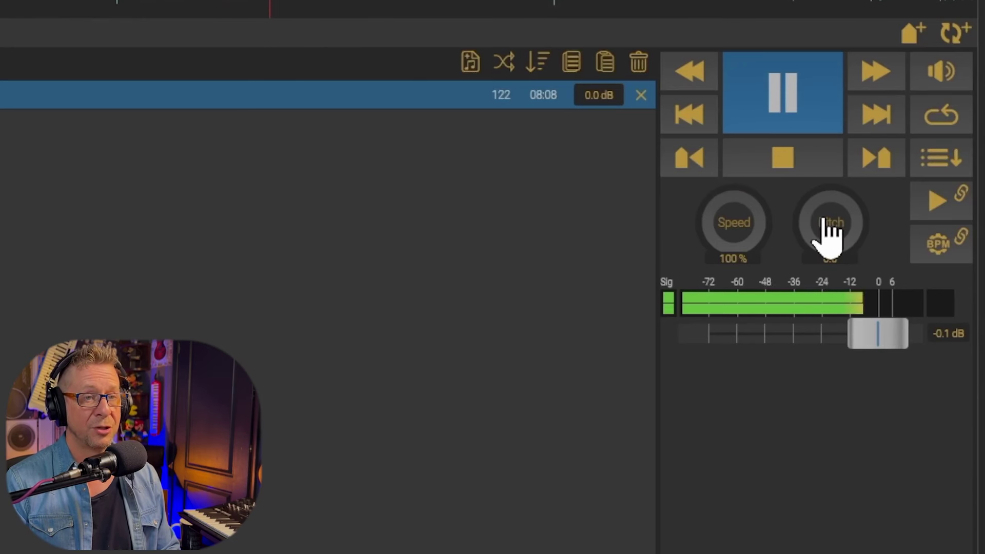
{"action": "scroll", "coordinate": [823, 221], "scroll_direction": "up", "scroll_amount": 5}
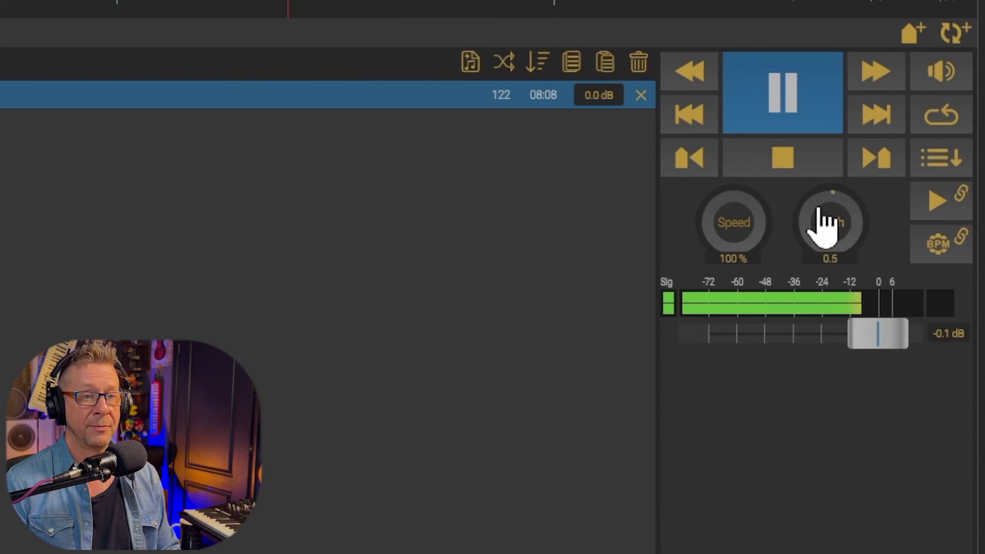
{"action": "scroll", "coordinate": [823, 223], "scroll_direction": "up", "scroll_amount": 1}
{"action": "scroll", "coordinate": [824, 221], "scroll_direction": "up", "scroll_amount": 3}
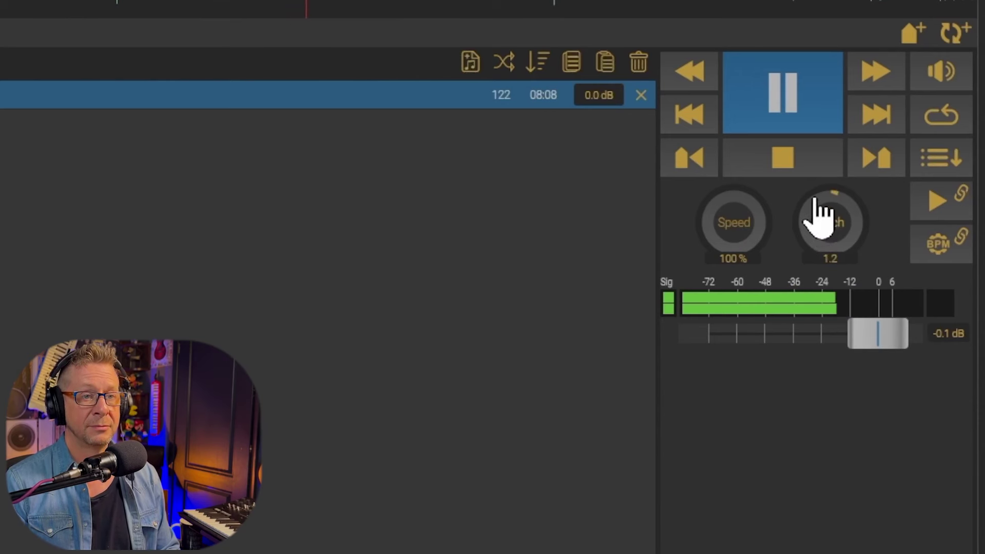
{"action": "scroll", "coordinate": [821, 213], "scroll_direction": "up", "scroll_amount": 19}
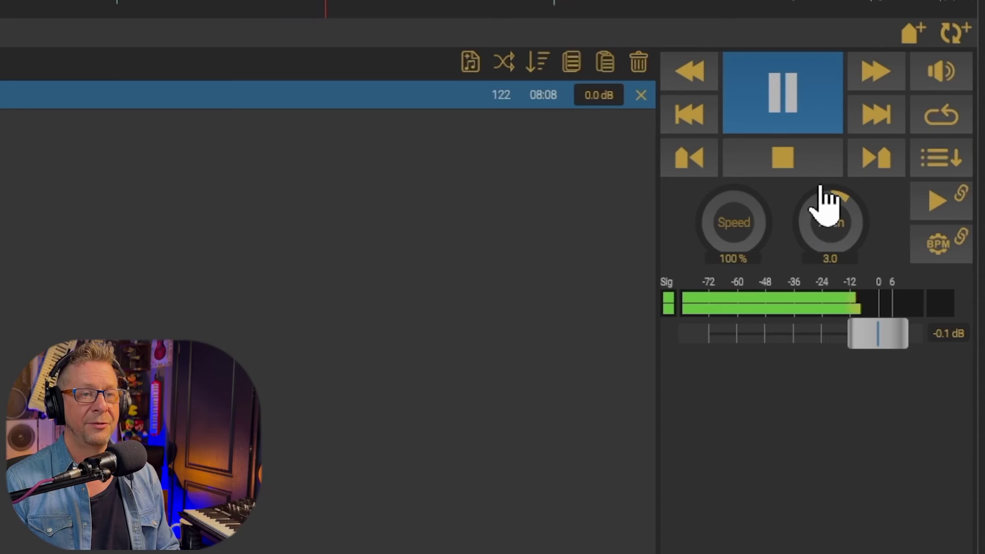
{"action": "scroll", "coordinate": [827, 205], "scroll_direction": "up", "scroll_amount": 10}
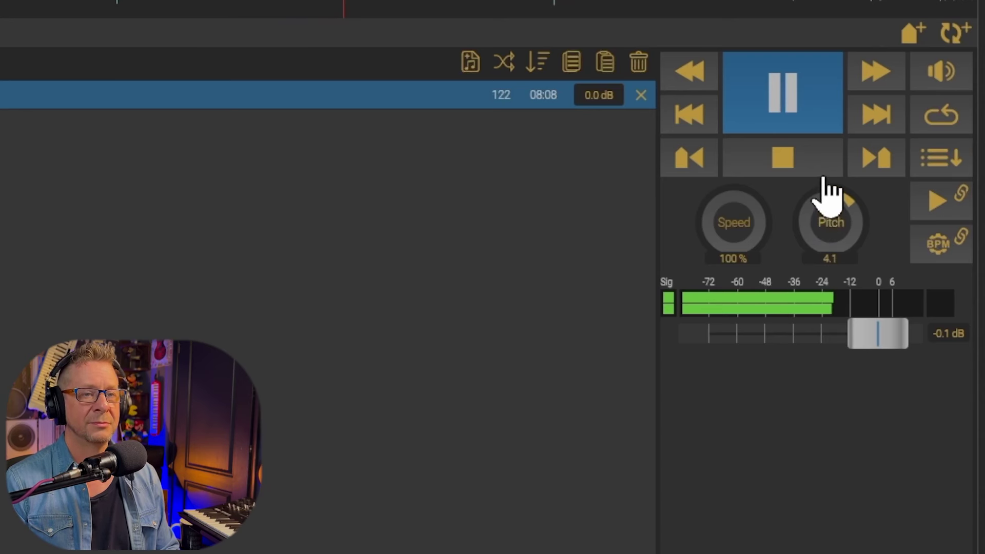
{"action": "scroll", "coordinate": [827, 205], "scroll_direction": "up", "scroll_amount": 1}
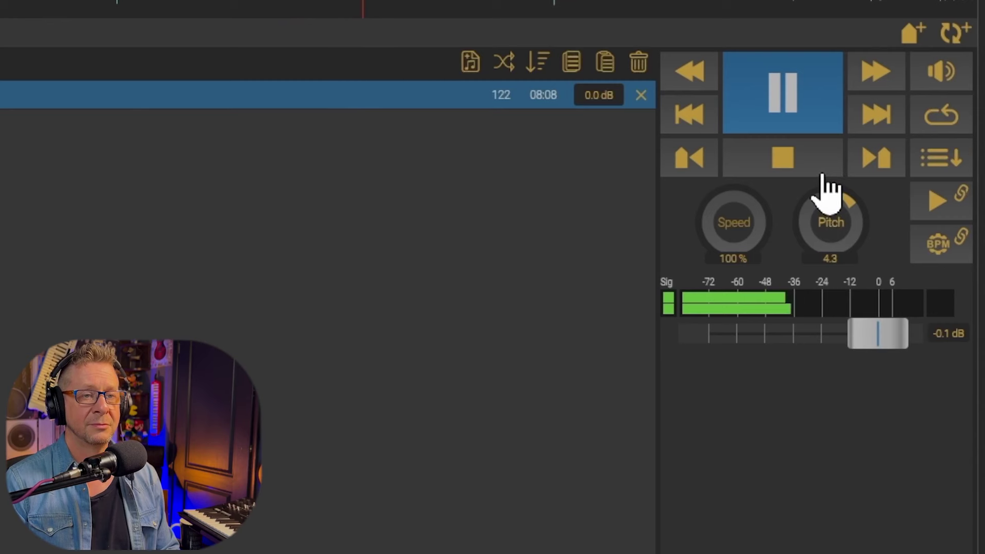
{"action": "double_click", "coordinate": [832, 226]}
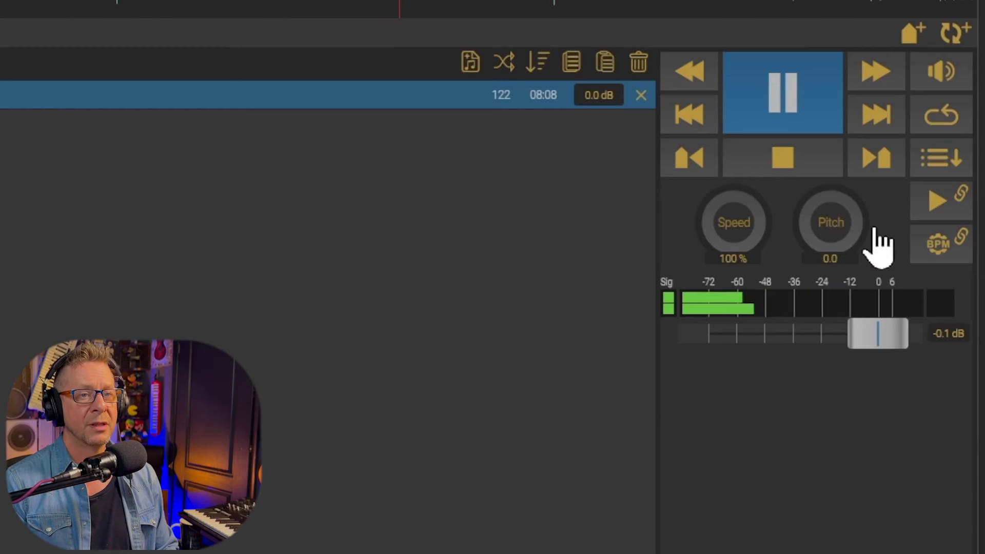
Pause, push Pitch to its 12.0 maximum, set it to 2.0, and resume playback
{"action": "left_click", "coordinate": [781, 105]}
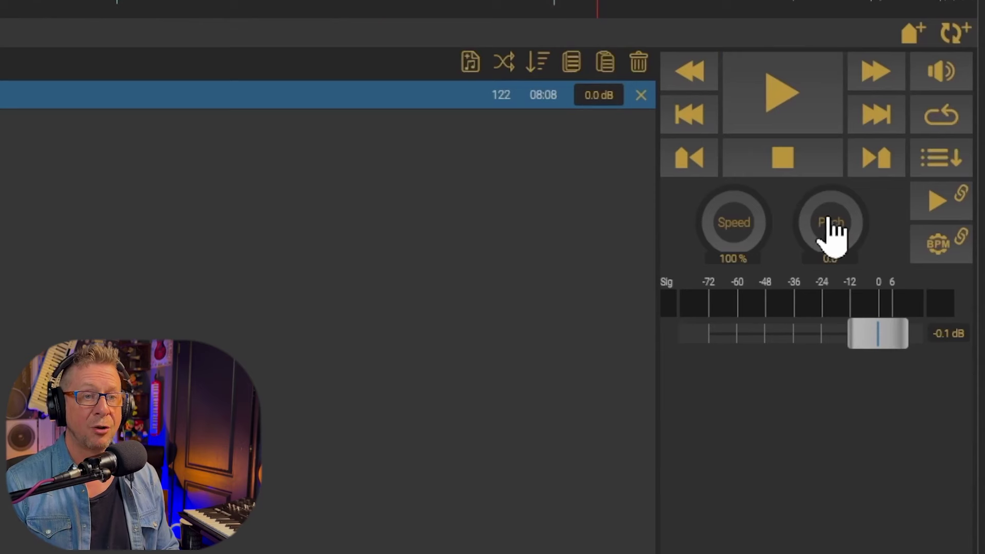
{"action": "left_click_drag", "start_coordinate": [829, 231], "coordinate": [789, 431]}
{"action": "double_click", "coordinate": [830, 258]}
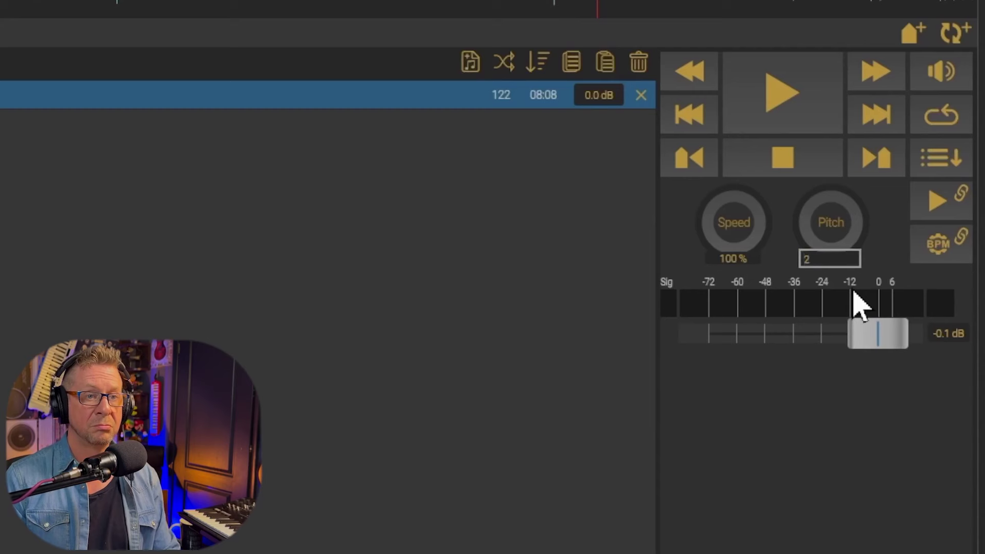
{"action": "key", "text": "Return"}
{"action": "left_click", "coordinate": [784, 102]}
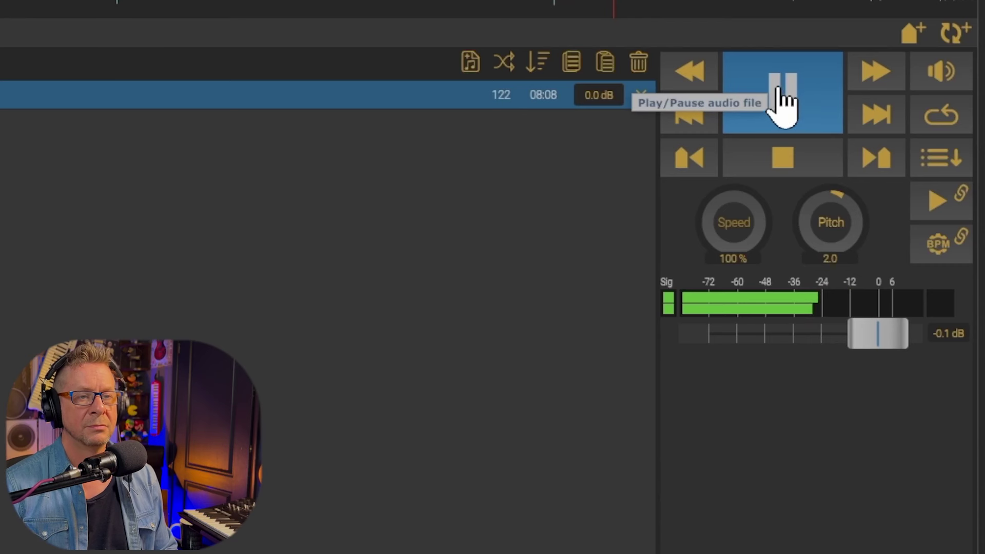
Pause again, enter -2 as the Pitch value, and resume playback at -2.0
{"action": "left_click", "coordinate": [783, 105]}
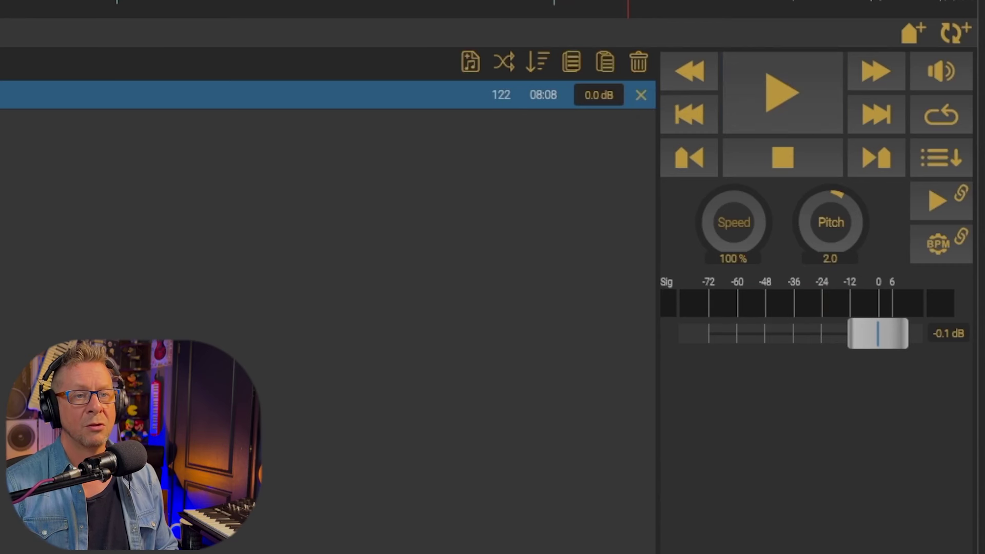
{"action": "double_click", "coordinate": [829, 258]}
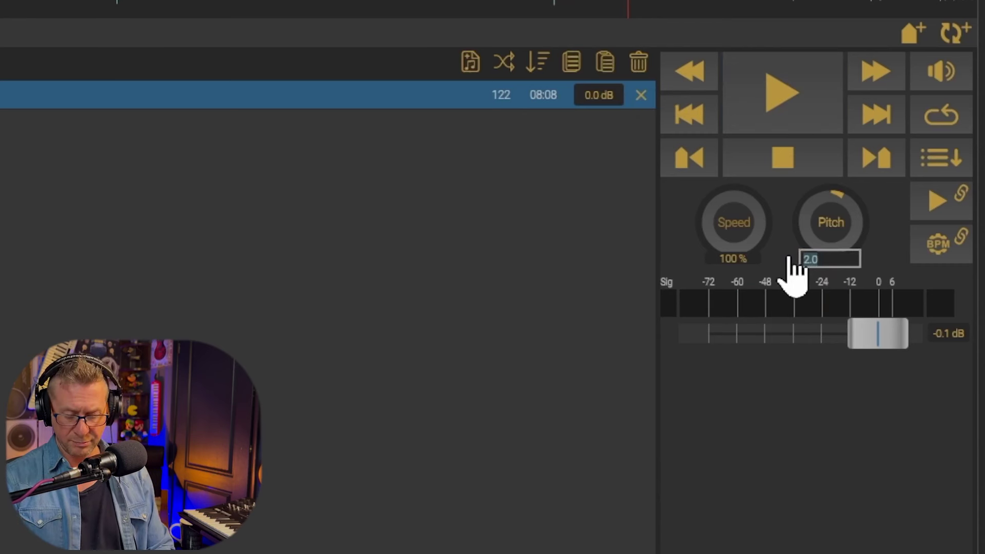
{"action": "key", "text": "BackSpace"}
{"action": "type", "text": "-2"}
{"action": "key", "text": "Return"}
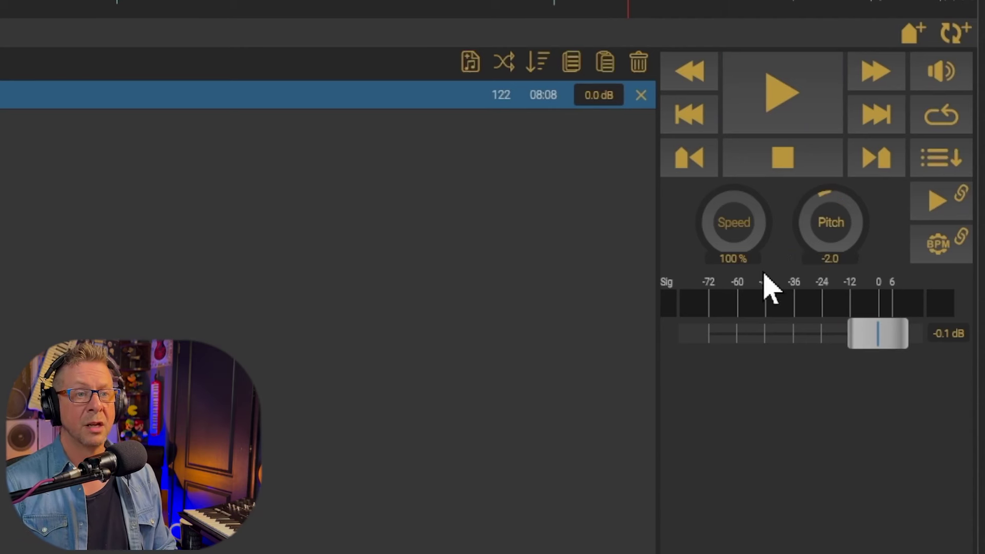
{"action": "left_click", "coordinate": [738, 85]}
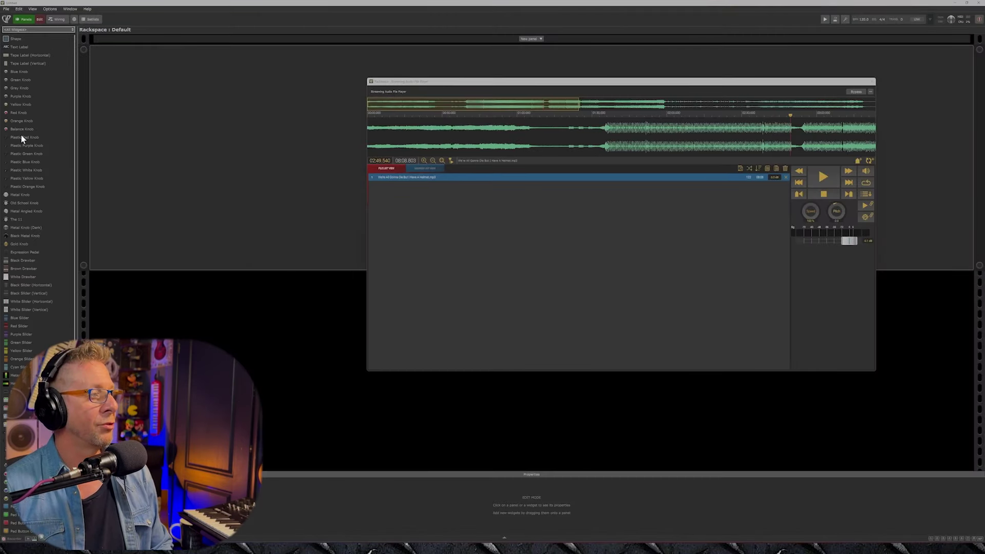
Place an orange knob and a green knob widget on the rackspace panel
{"action": "left_click", "coordinate": [21, 138]}
{"action": "left_click_drag", "start_coordinate": [12, 124], "coordinate": [151, 97]}
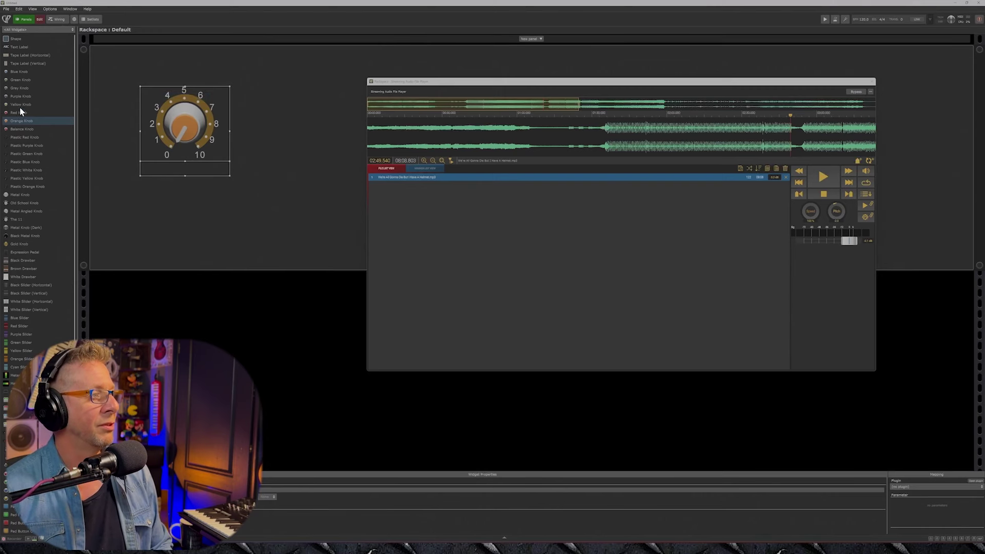
{"action": "left_click_drag", "start_coordinate": [15, 80], "coordinate": [267, 161]}
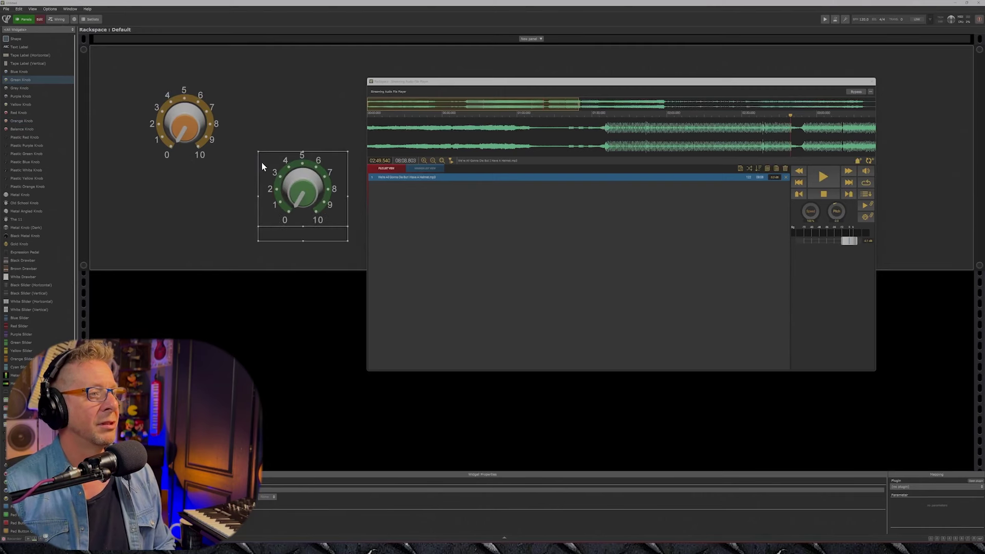
Map the player's Speed to the orange knob and Pitch to the green knob, then play
{"action": "left_click", "coordinate": [202, 138]}
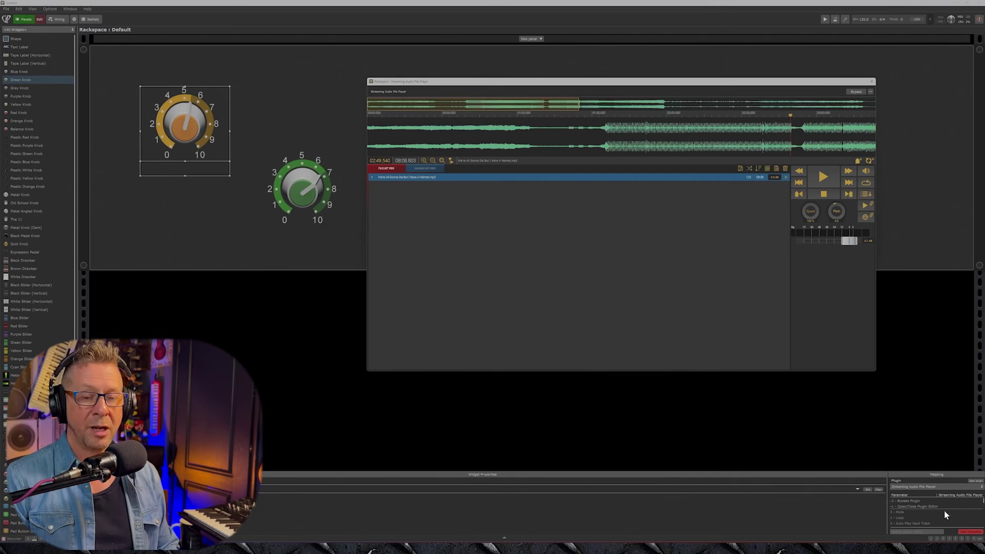
{"action": "left_click", "coordinate": [810, 216]}
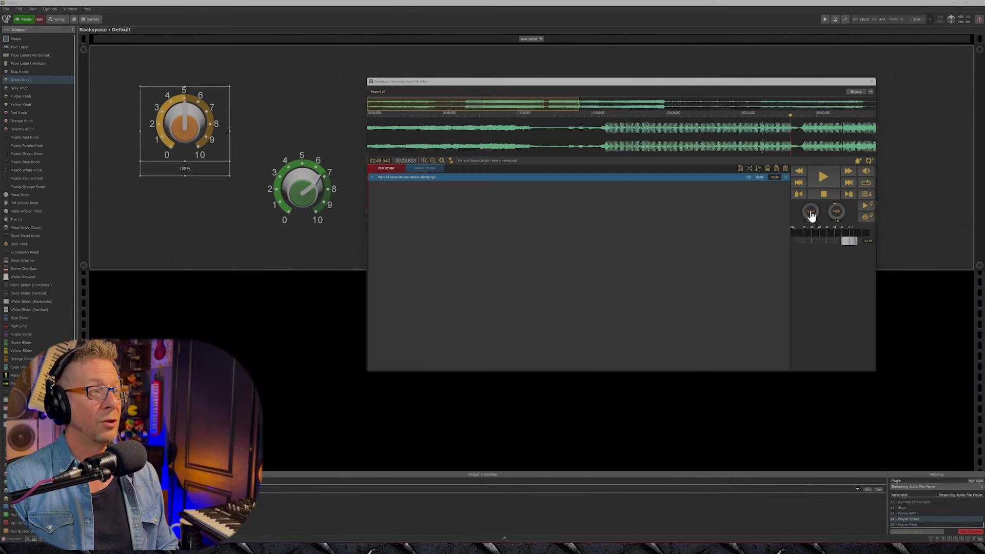
{"action": "left_click", "coordinate": [836, 211]}
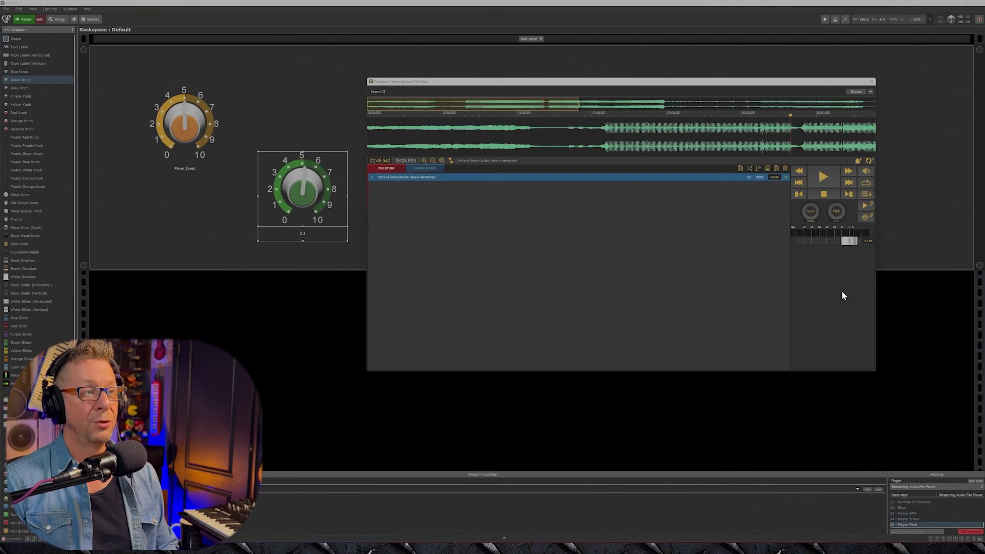
{"action": "left_click", "coordinate": [823, 181]}
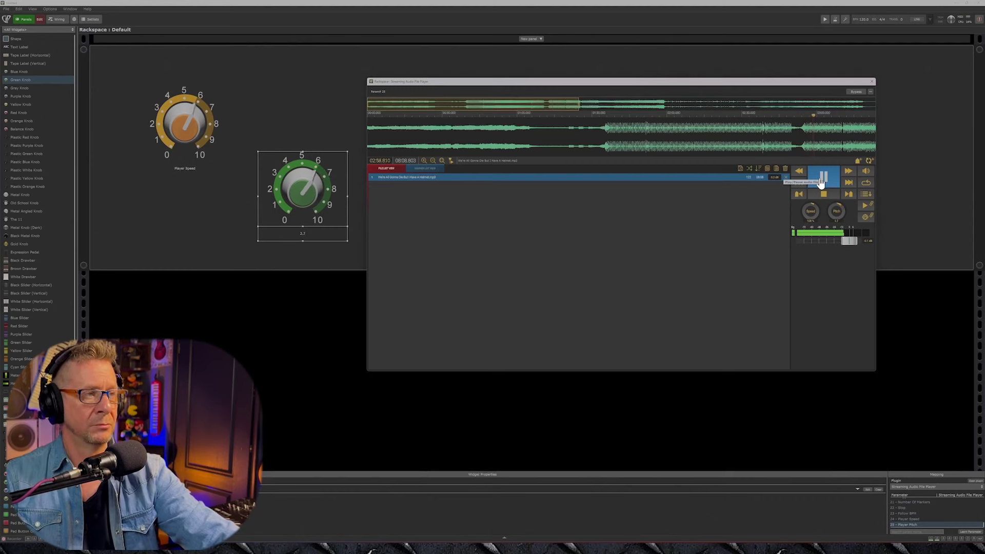
Pause the track's playback in the player
{"action": "left_click", "coordinate": [820, 181]}
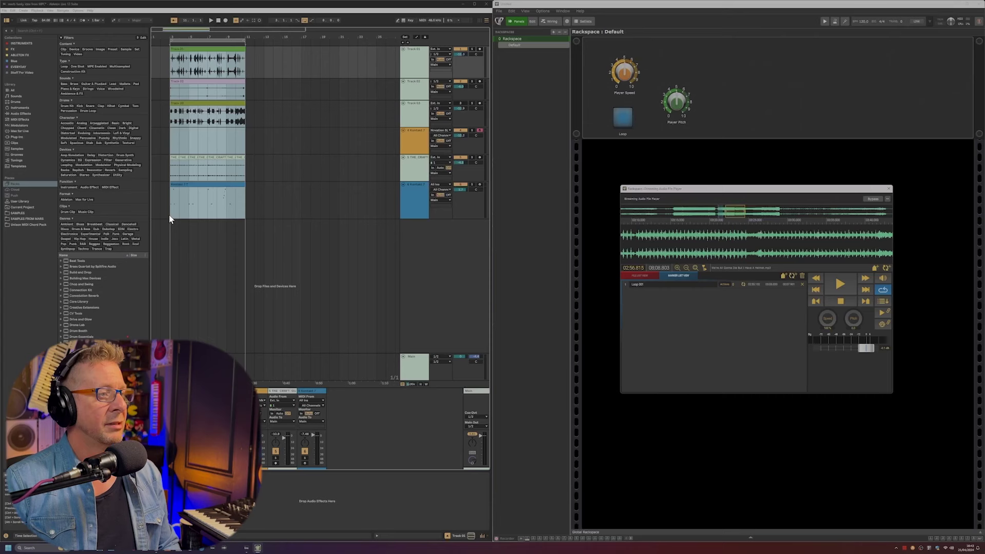
Preview the selected arrangement range, save it as marts funky idea from MPC.wav, and add it to the player's file list
{"action": "left_click", "coordinate": [168, 214]}
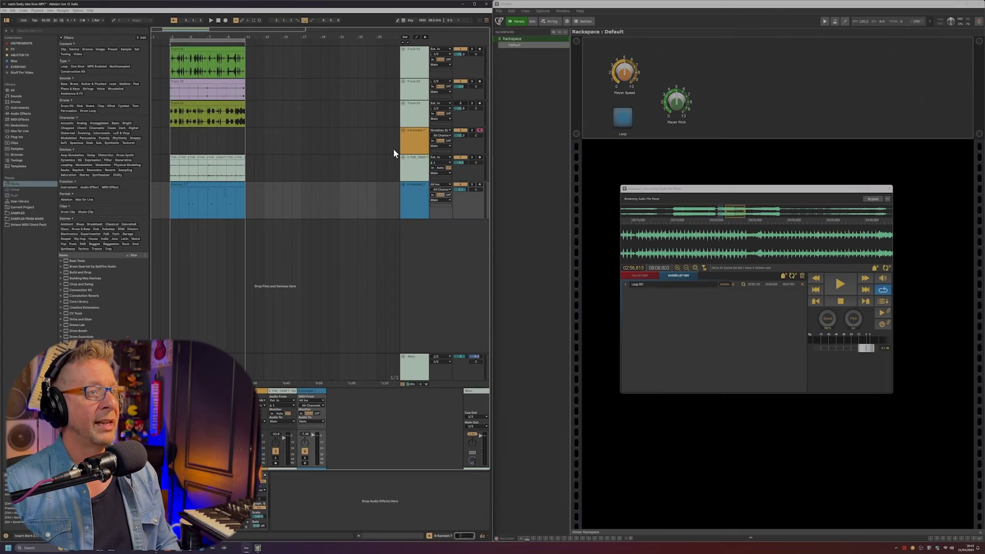
{"action": "key", "text": "space"}
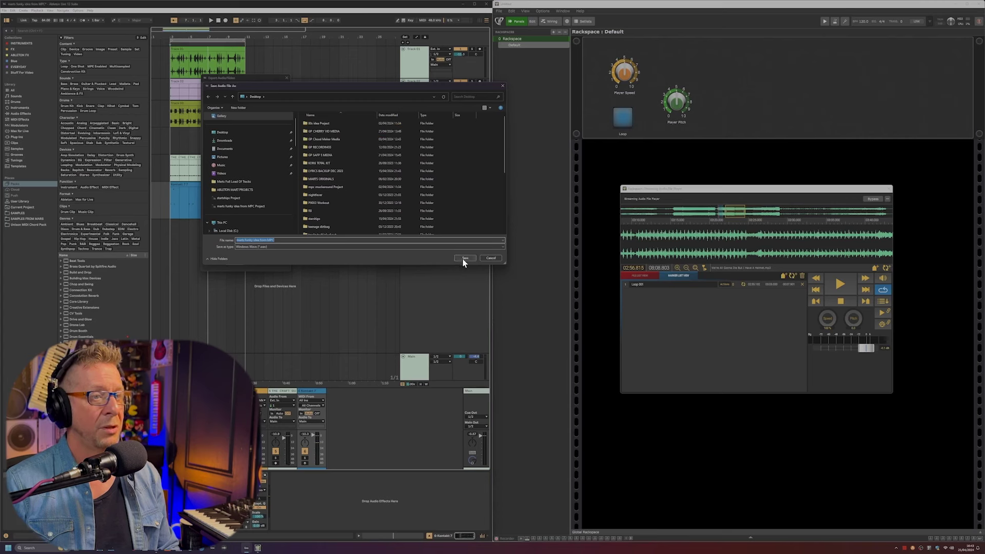
{"action": "left_click", "coordinate": [464, 258]}
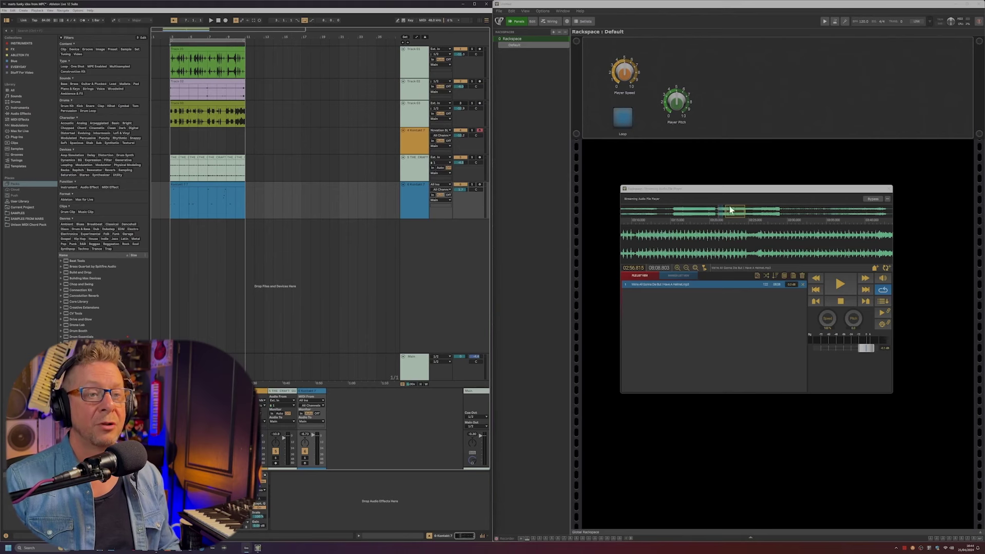
{"action": "left_click_drag", "start_coordinate": [650, 323], "coordinate": [650, 322]}
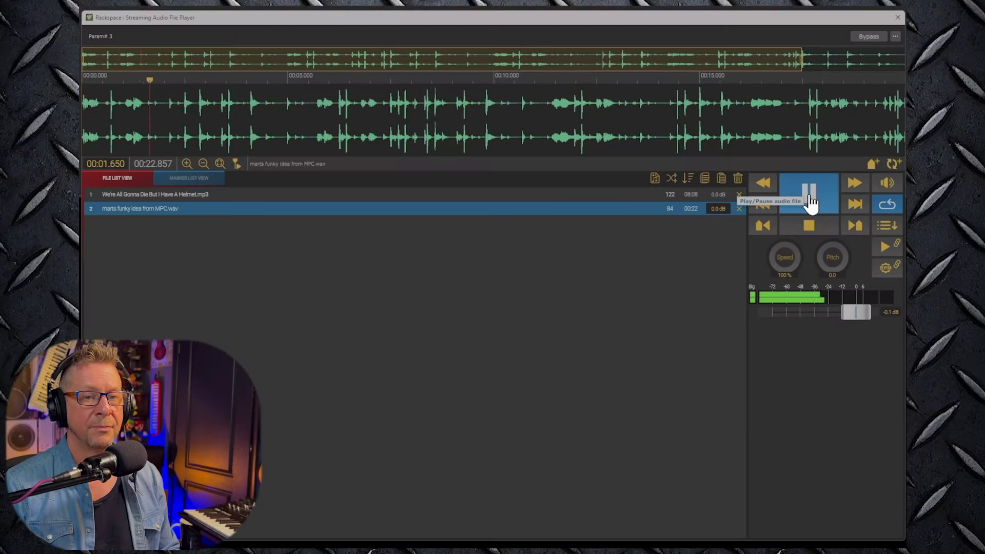
Stop playback of marts funky idea from MPC.wav
{"action": "left_click", "coordinate": [810, 202]}
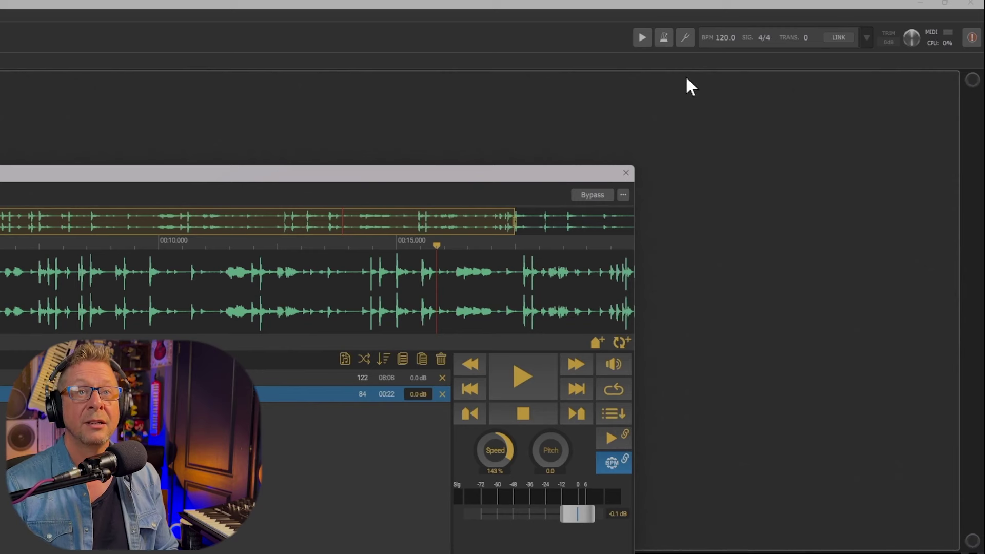
Briefly play the synced track, lower the global tempo from 120 BPM, and replay at the new tempo
{"action": "left_click", "coordinate": [520, 390]}
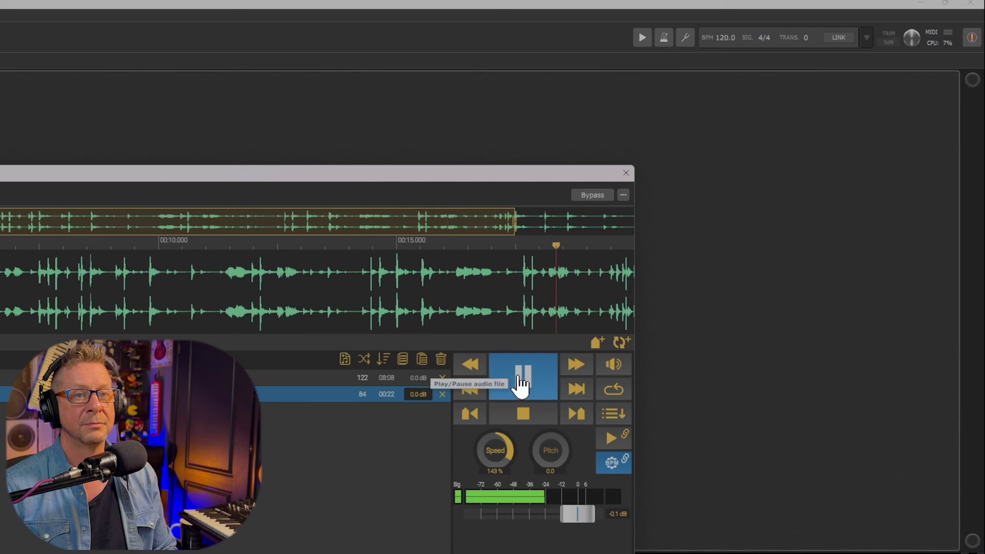
{"action": "left_click", "coordinate": [521, 386]}
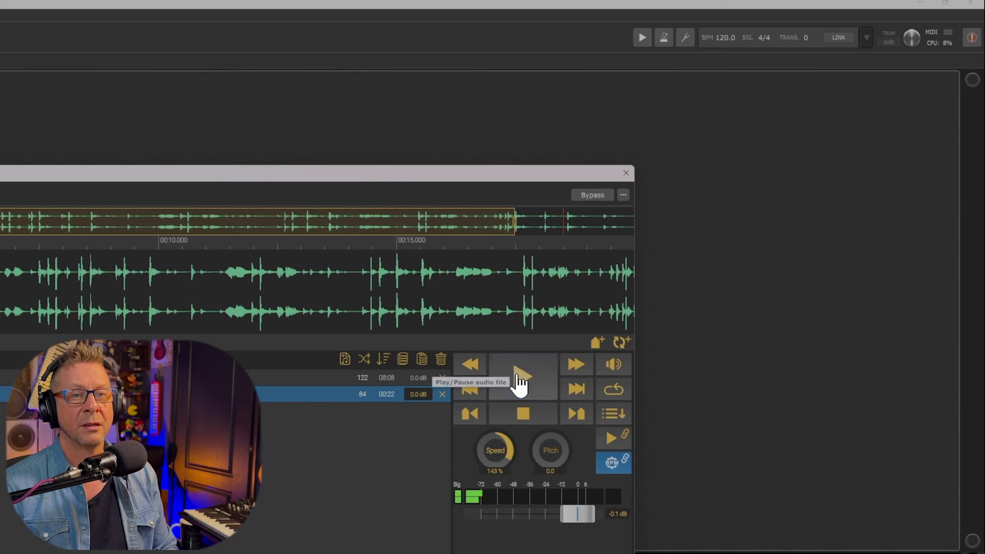
{"action": "left_click_drag", "start_coordinate": [720, 37], "coordinate": [718, 55]}
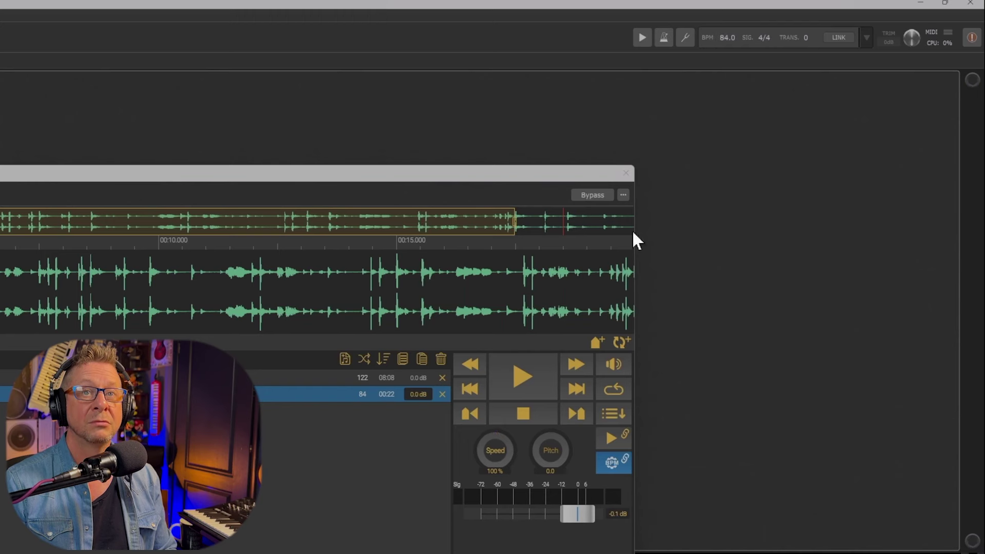
{"action": "left_click", "coordinate": [512, 383]}
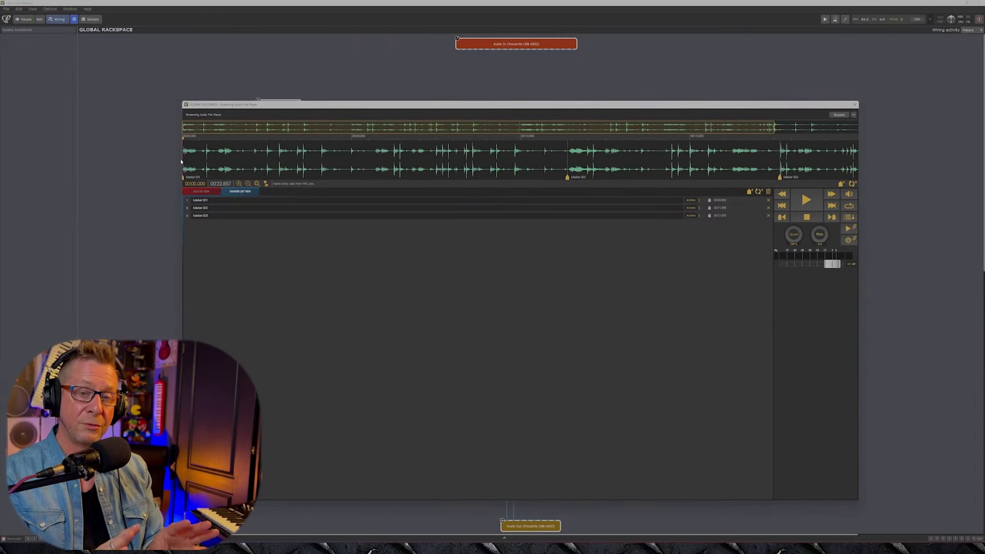
Add four markers at the playhead during playback, creating Markers 004–007
{"action": "left_click", "coordinate": [750, 191]}
{"action": "key", "text": "m"}
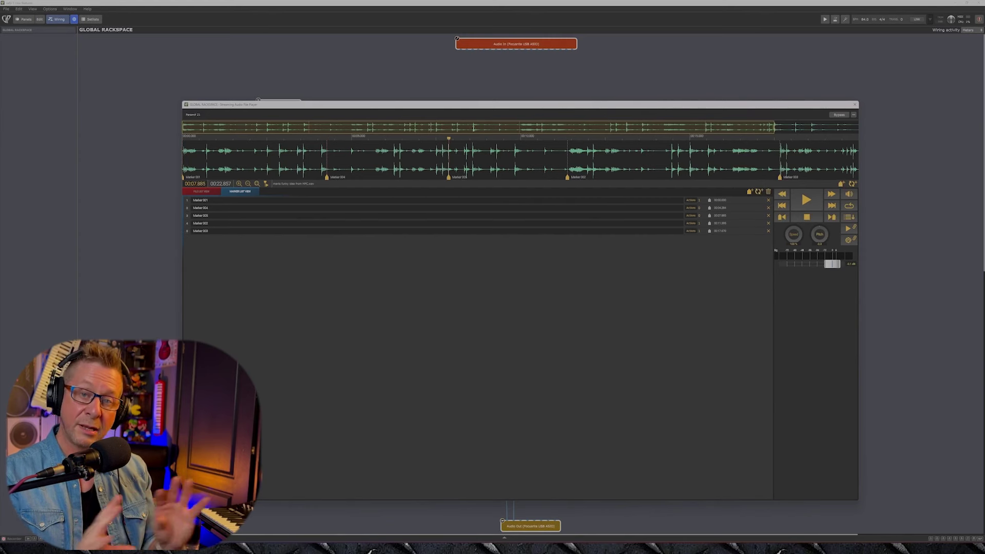
{"action": "left_click", "coordinate": [750, 191]}
{"action": "left_click", "coordinate": [749, 193]}
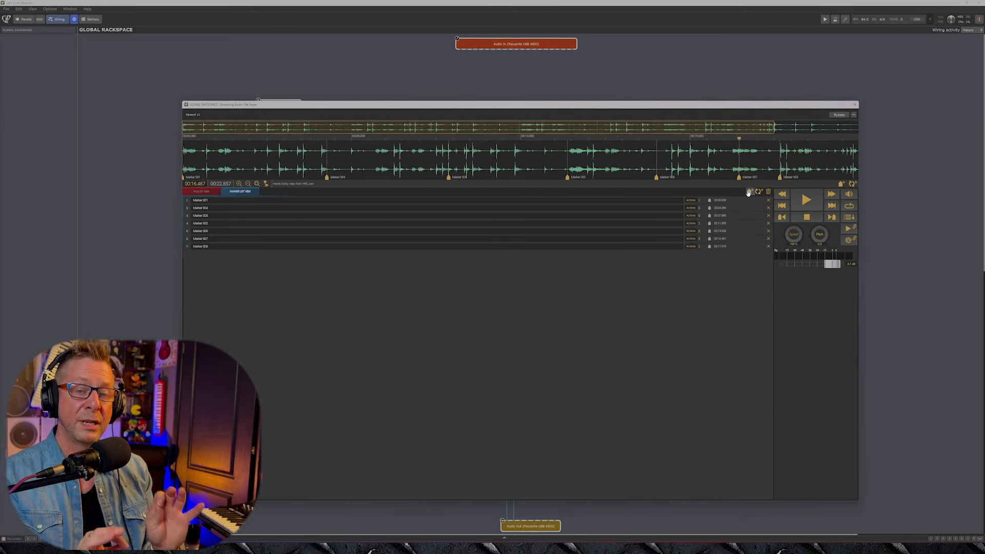
Give Marker 003 Send Program Change, Set Global BPM and Set Widget Value actions
{"action": "left_click", "coordinate": [691, 247]}
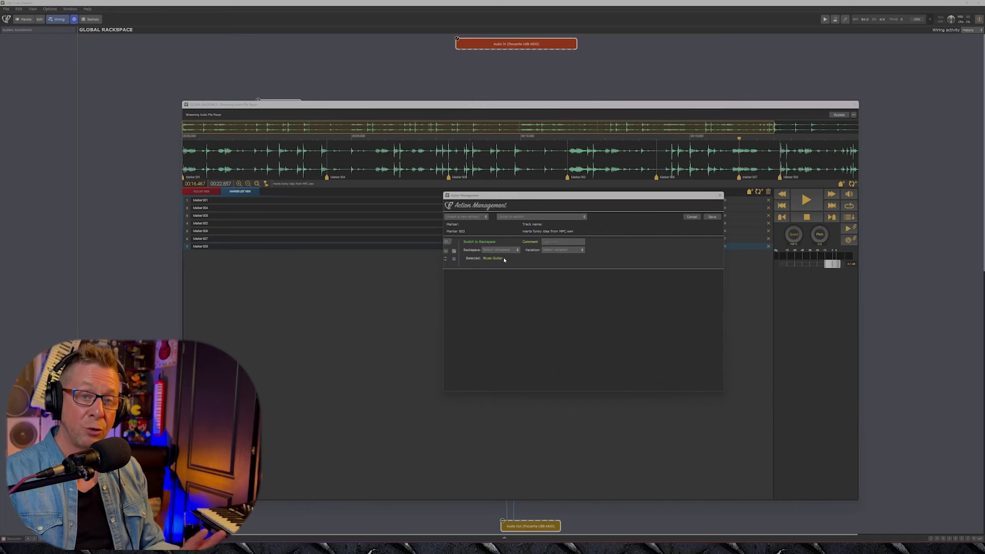
{"action": "left_click", "coordinate": [485, 218]}
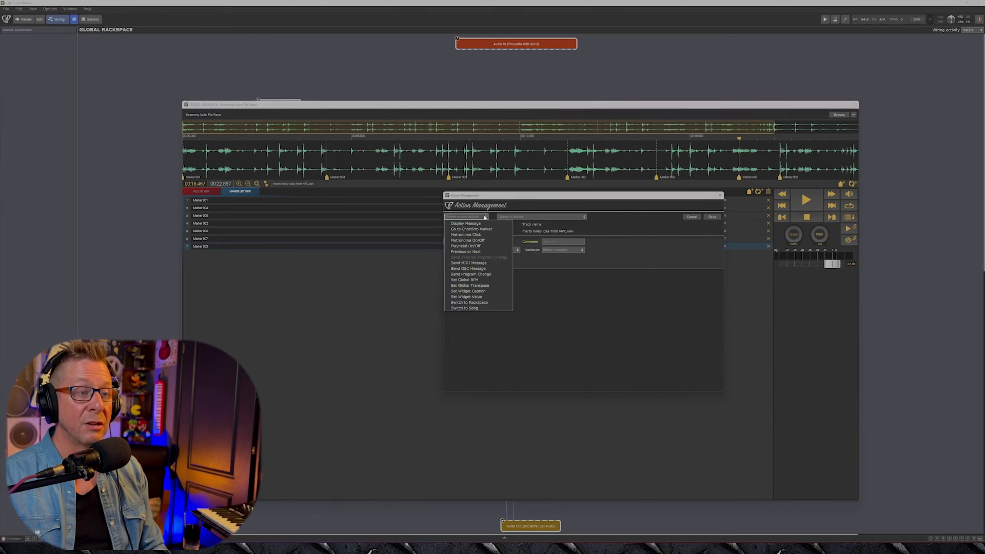
{"action": "left_click", "coordinate": [459, 274]}
{"action": "left_click", "coordinate": [484, 217]}
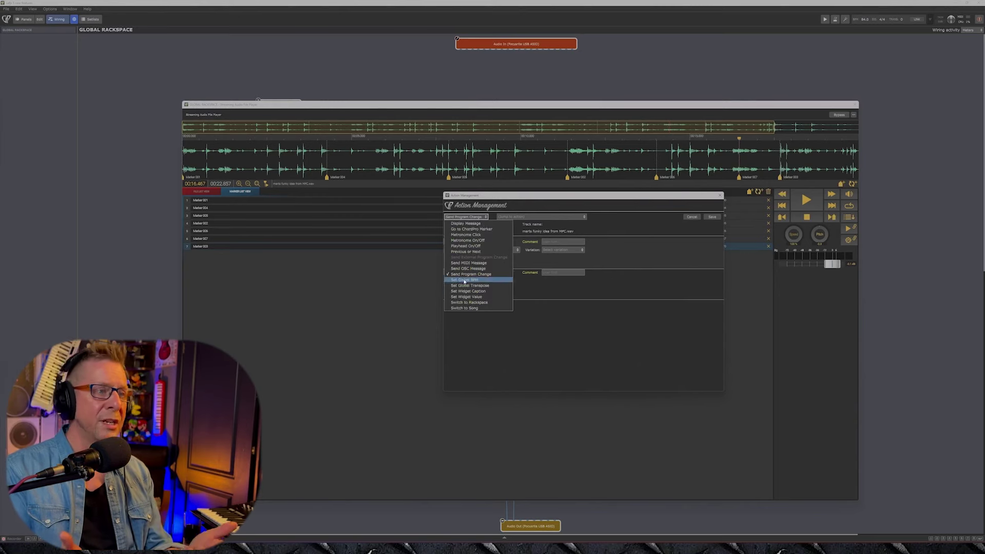
{"action": "left_click", "coordinate": [464, 279]}
{"action": "left_click", "coordinate": [485, 218]}
{"action": "left_click", "coordinate": [466, 296]}
{"action": "left_click", "coordinate": [485, 217]}
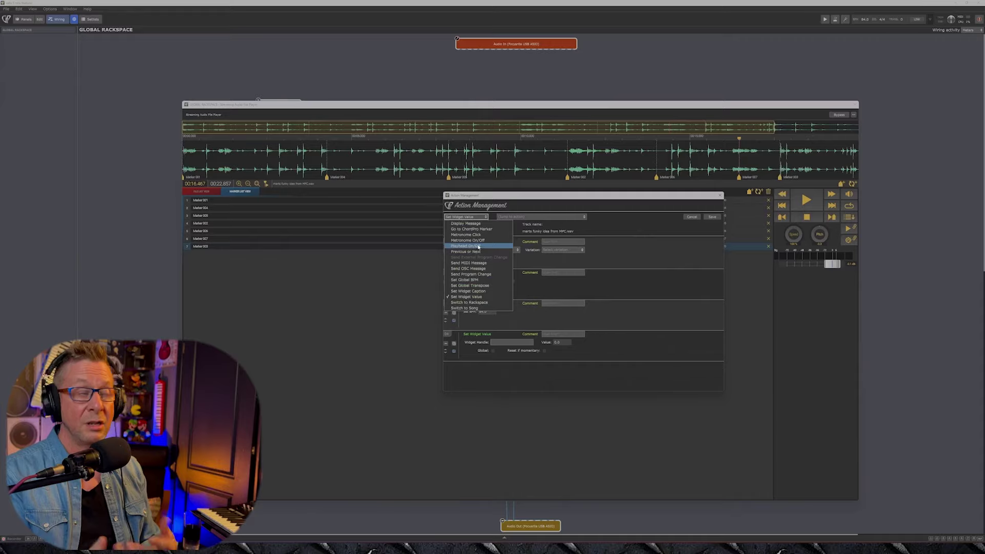